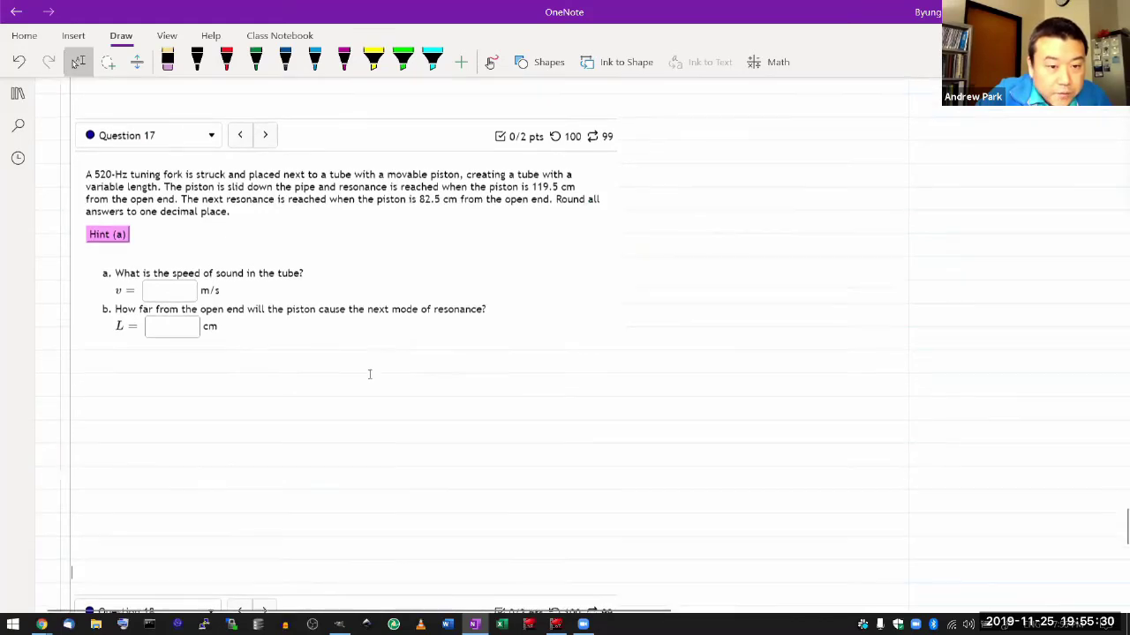
key(Return)
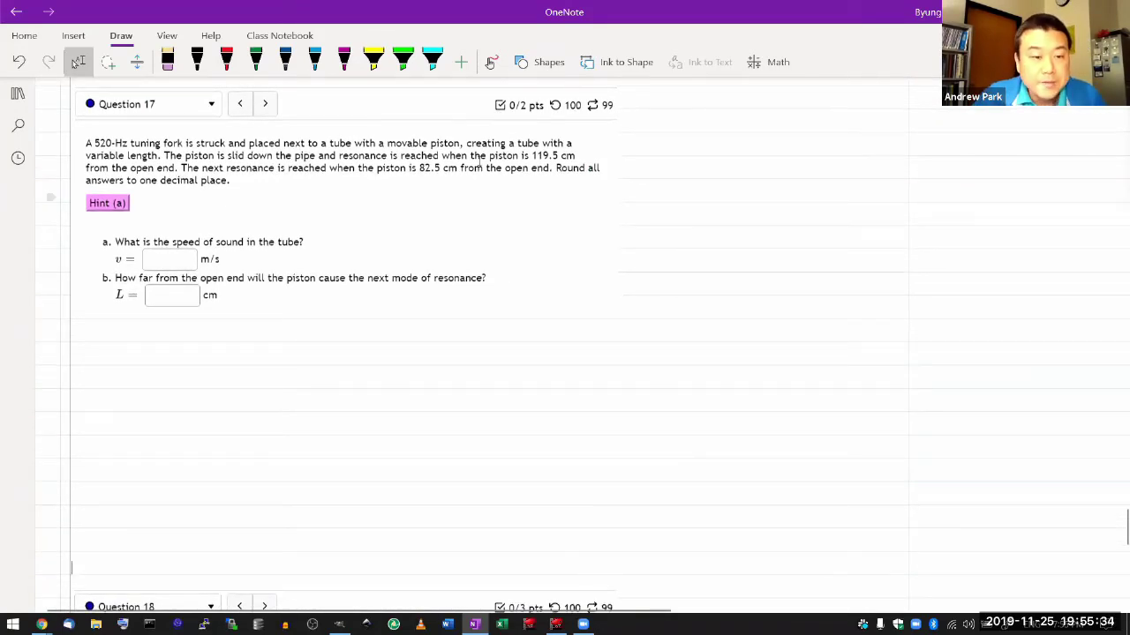
- Add space below the question, then circle 520-Hz in red ink and label it f
click(226, 60)
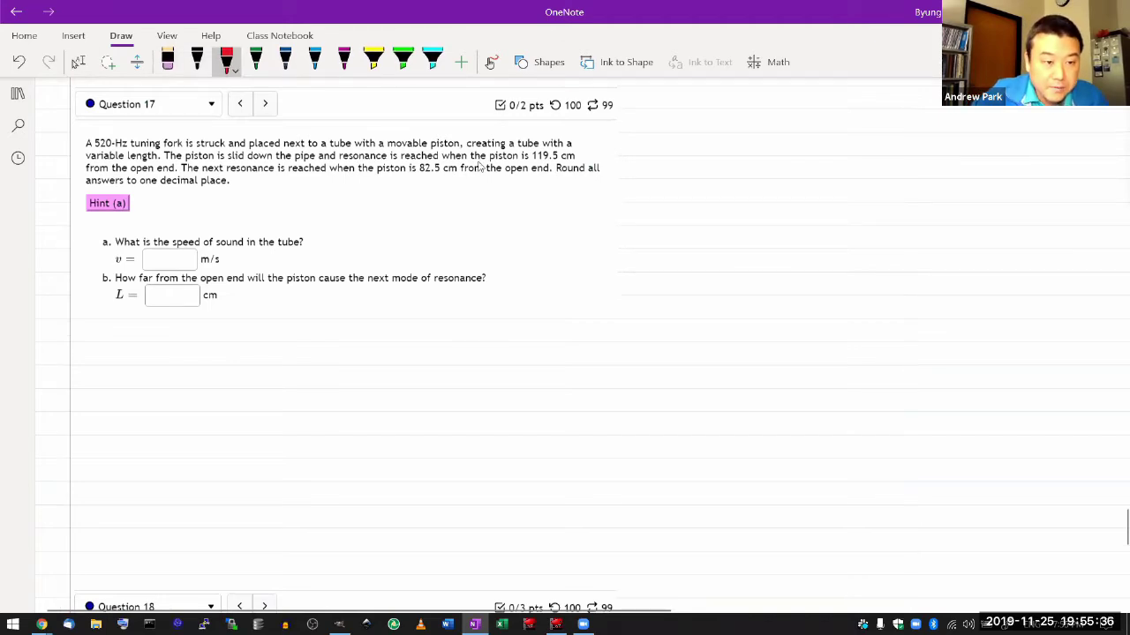
mouse_move(84, 136)
mouse_down()
mouse_move(124, 127)
mouse_move(99, 122)
mouse_up()
drag(169, 114, 155, 140)
drag(148, 131, 169, 129)
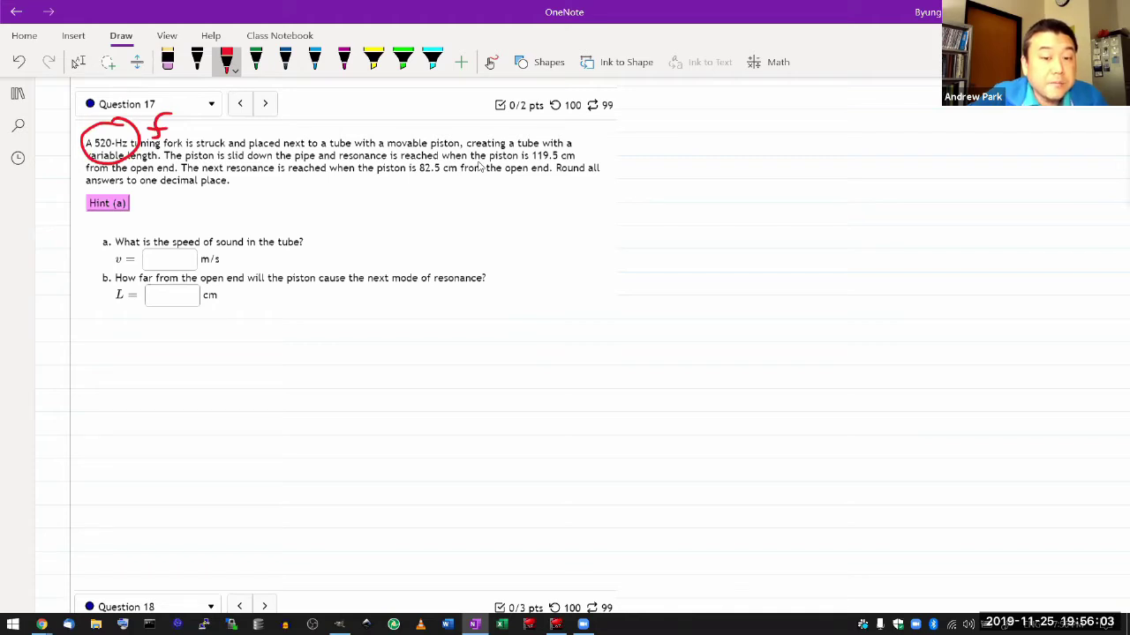
- Underline 119.5 cm and 'from the open end', write 'one closed end' by the piston, and begin the tube sketch
drag(489, 160, 584, 162)
drag(86, 174, 177, 180)
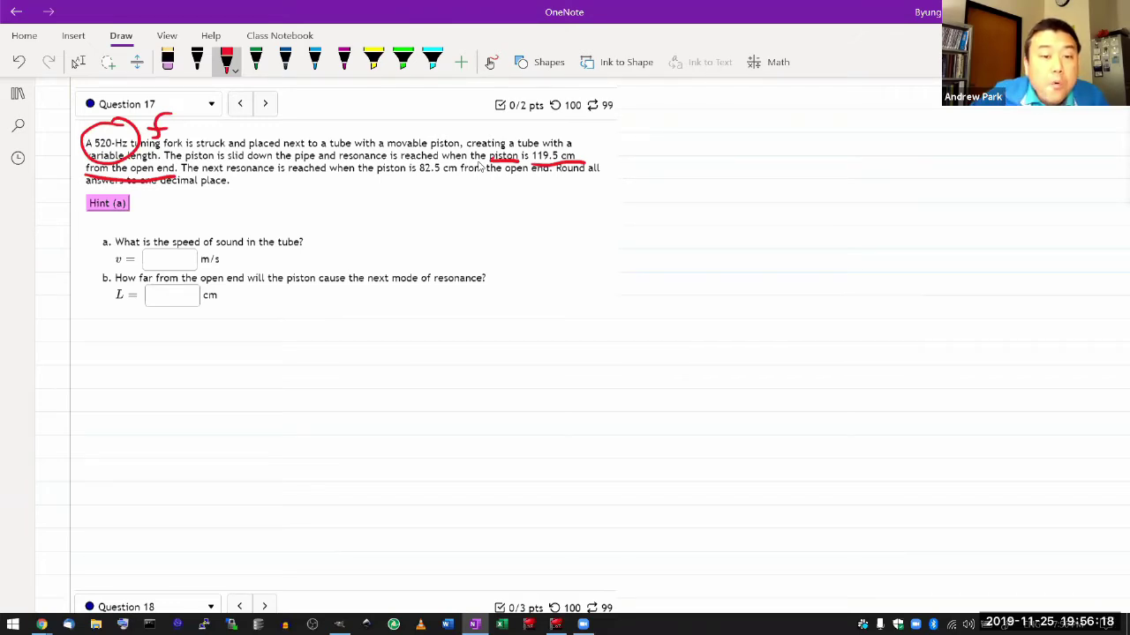
mouse_move(413, 130)
mouse_down()
mouse_move(383, 135)
mouse_move(441, 169)
mouse_move(450, 128)
mouse_move(393, 133)
mouse_move(390, 117)
mouse_up()
mouse_move(393, 115)
mouse_down()
mouse_move(481, 110)
mouse_move(420, 125)
mouse_move(485, 129)
mouse_up()
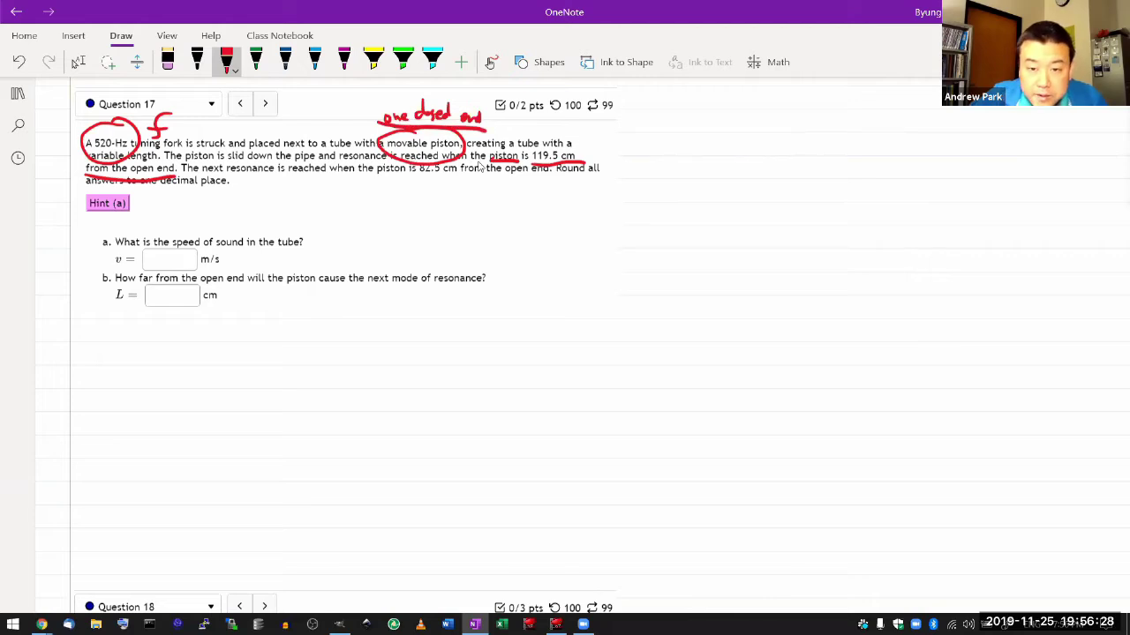
mouse_move(669, 168)
mouse_down()
mouse_move(682, 176)
mouse_move(844, 162)
mouse_up()
- Complete the red tube outline and draw the piston inside it in dark blue
drag(660, 222, 838, 217)
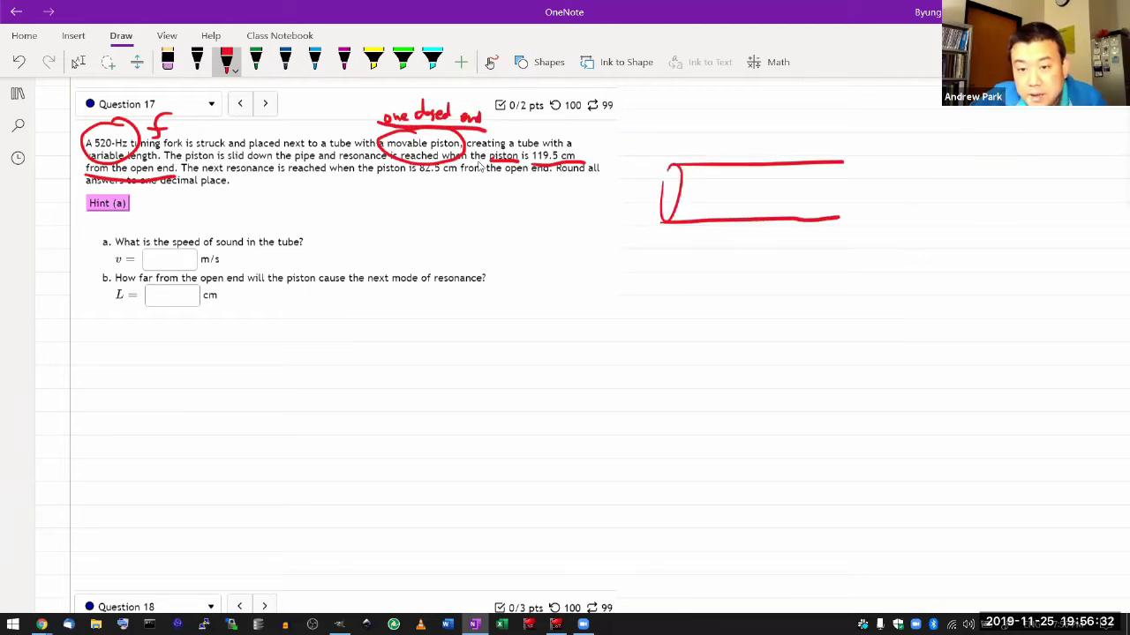
drag(843, 164, 839, 216)
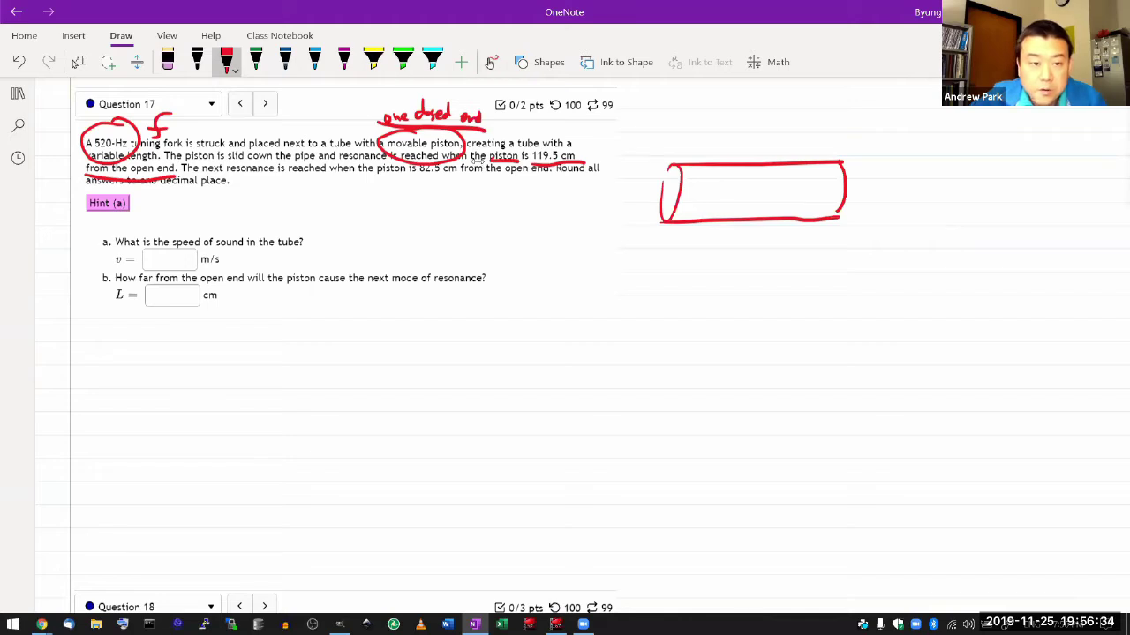
click(285, 62)
drag(737, 168, 733, 218)
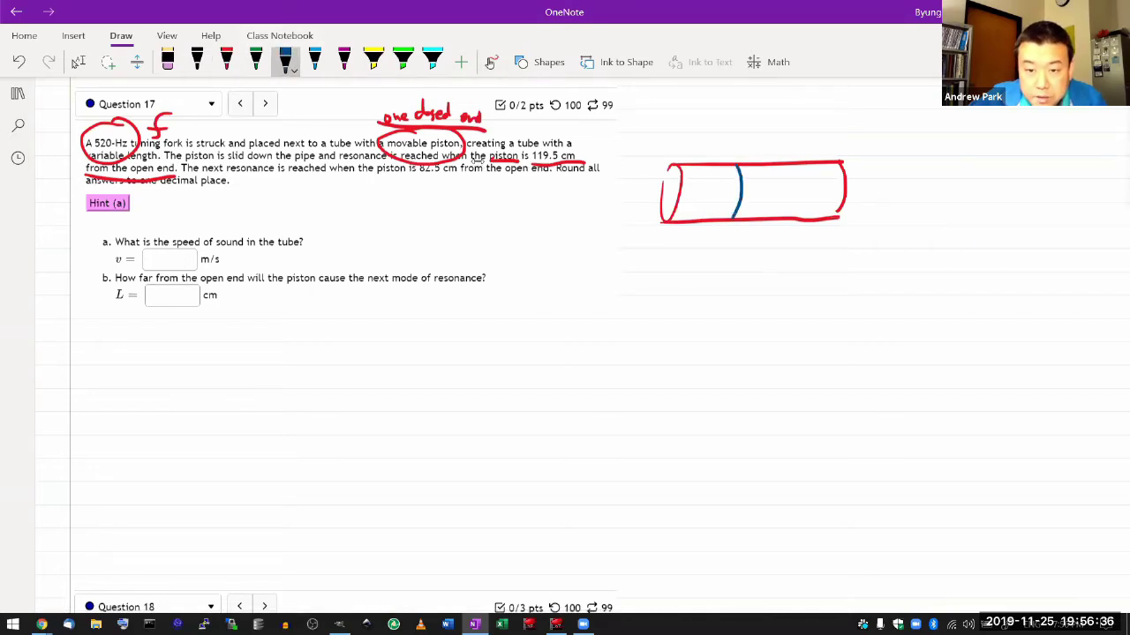
mouse_move(722, 176)
mouse_down()
mouse_move(732, 167)
mouse_move(729, 214)
mouse_up()
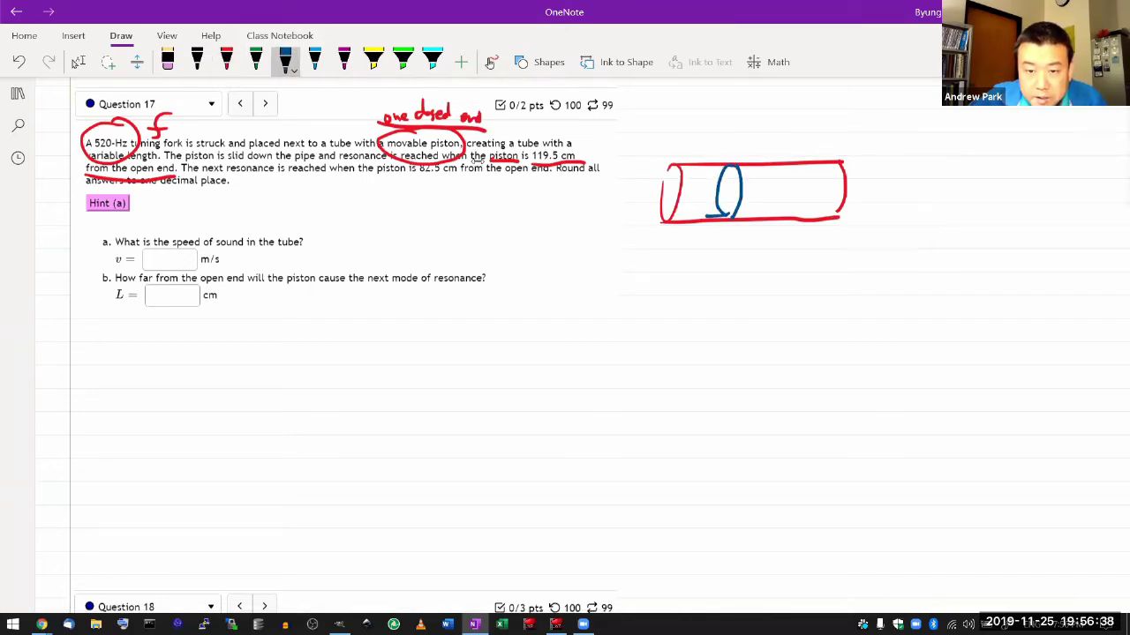
mouse_move(709, 168)
mouse_down()
mouse_move(732, 167)
mouse_move(711, 215)
mouse_move(715, 189)
mouse_move(727, 204)
mouse_move(621, 188)
mouse_move(620, 171)
mouse_up()
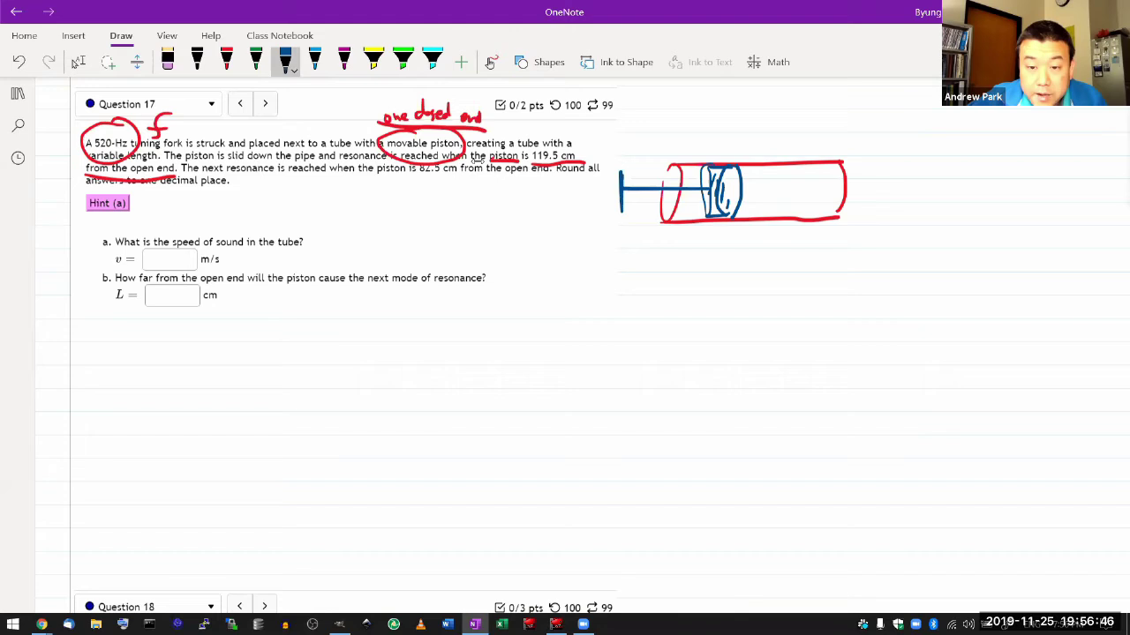
drag(725, 194, 734, 189)
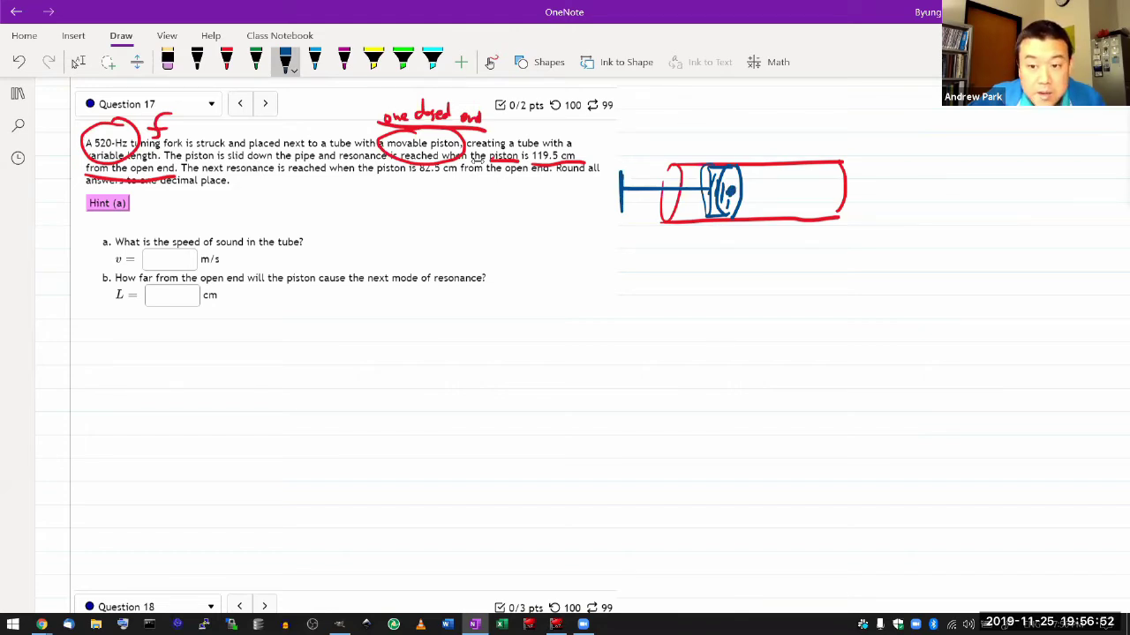
- Draw the tube's open right end and label it 'open' and 'node'
mouse_move(834, 164)
mouse_down()
mouse_move(826, 203)
mouse_move(843, 169)
mouse_move(842, 203)
mouse_move(831, 117)
mouse_up()
click(833, 192)
mouse_move(841, 113)
mouse_down()
mouse_move(841, 136)
mouse_move(857, 125)
mouse_up()
drag(859, 126, 873, 122)
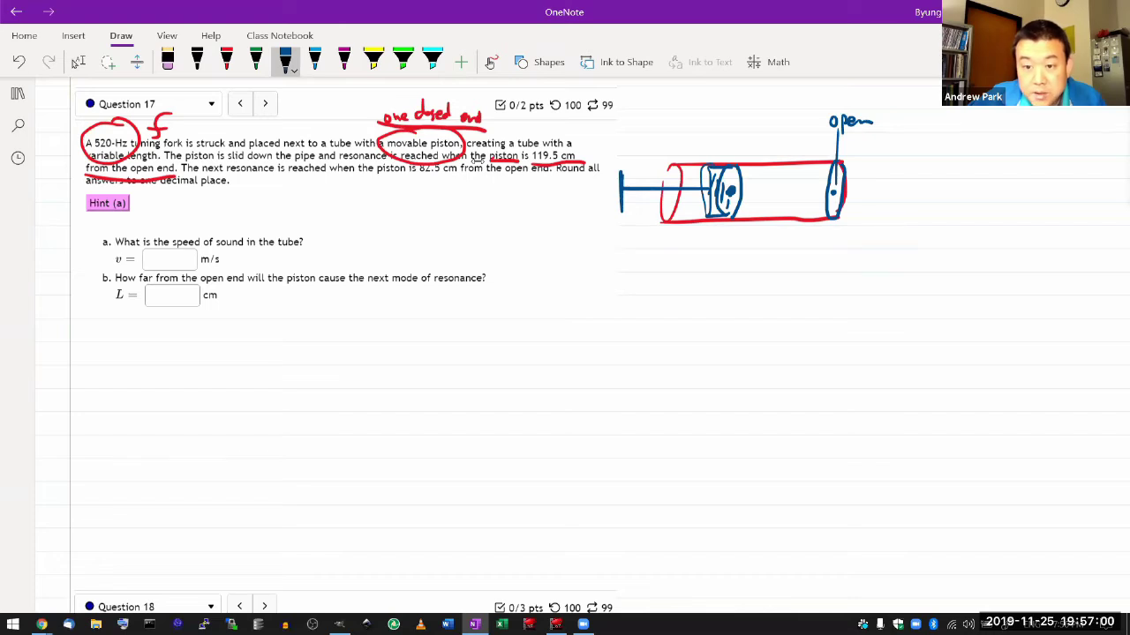
mouse_move(833, 196)
mouse_down()
mouse_move(861, 235)
mouse_move(895, 228)
mouse_move(903, 238)
mouse_up()
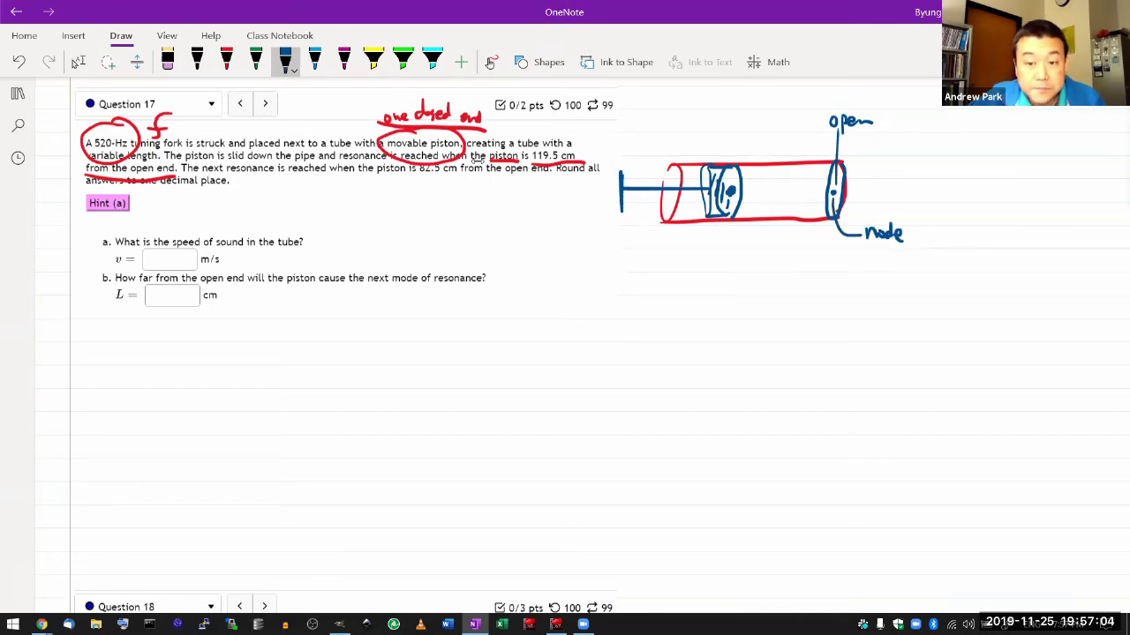
- Label the piston end 'closed' and 'antinode', and circle 119.5 cm in the problem
drag(727, 126, 732, 252)
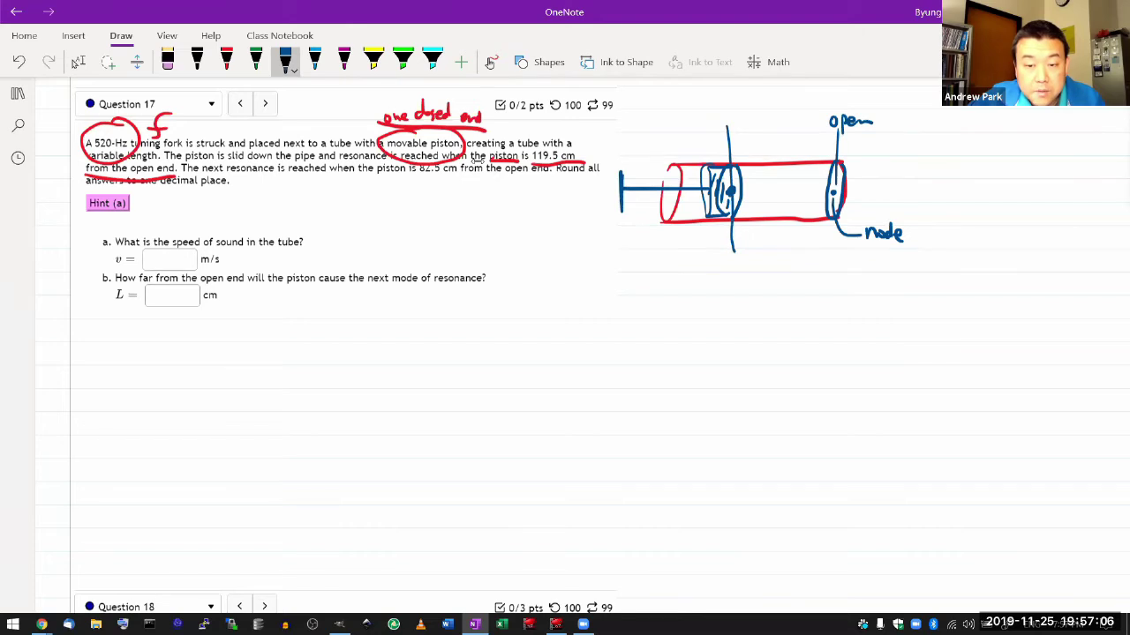
mouse_move(710, 113)
mouse_down()
mouse_move(705, 125)
mouse_move(724, 115)
mouse_up()
mouse_move(733, 109)
mouse_down()
mouse_move(729, 120)
mouse_move(749, 118)
mouse_up()
drag(755, 97, 754, 118)
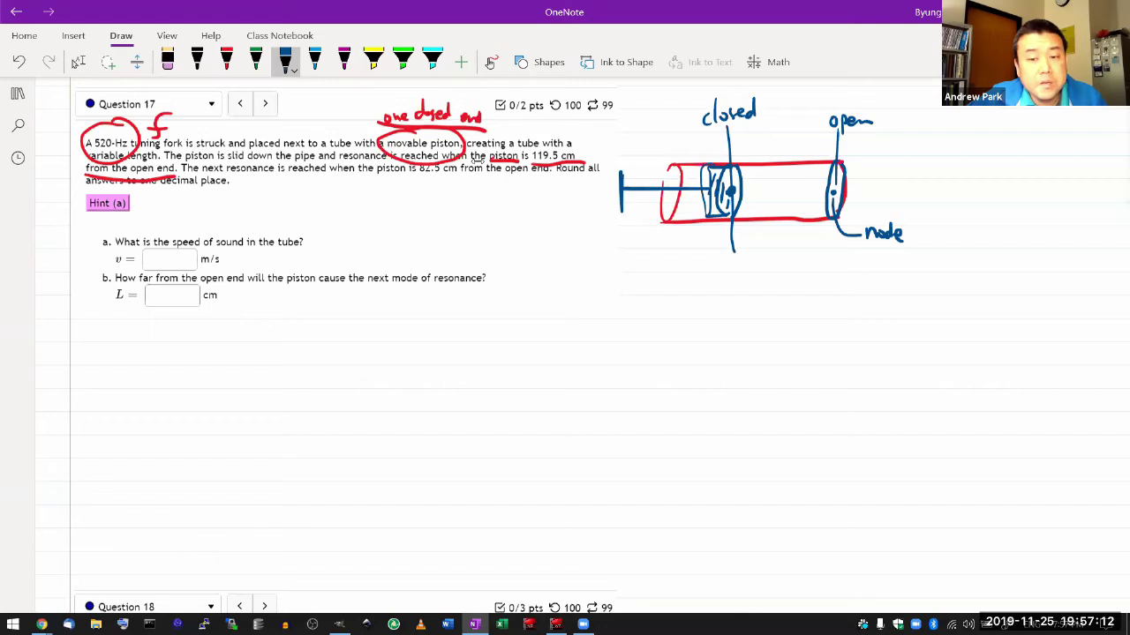
mouse_move(722, 266)
mouse_down()
mouse_move(724, 275)
mouse_move(764, 272)
mouse_move(780, 256)
mouse_move(791, 266)
mouse_up()
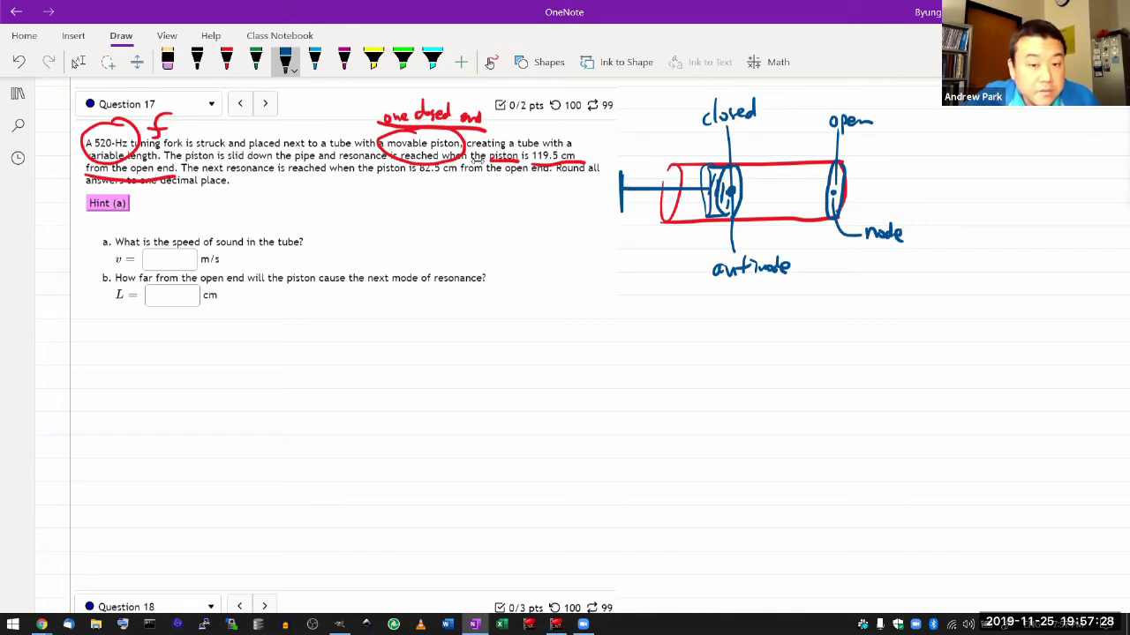
mouse_move(562, 133)
mouse_down()
mouse_move(531, 147)
mouse_move(584, 148)
mouse_move(549, 132)
mouse_up()
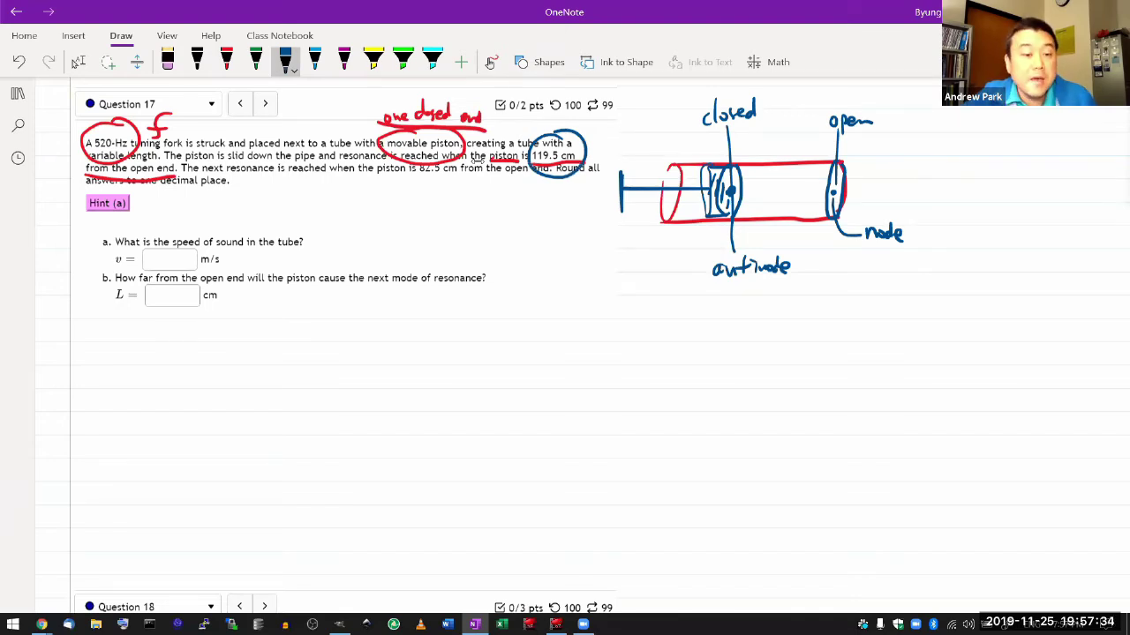
- Underline 'next resonance is reached', circle 82.5 cm, and write 119.5 cm and 82.5 cm below the problem
drag(201, 174, 326, 181)
mouse_move(449, 151)
mouse_down()
mouse_move(414, 163)
mouse_move(450, 185)
mouse_move(446, 150)
mouse_up()
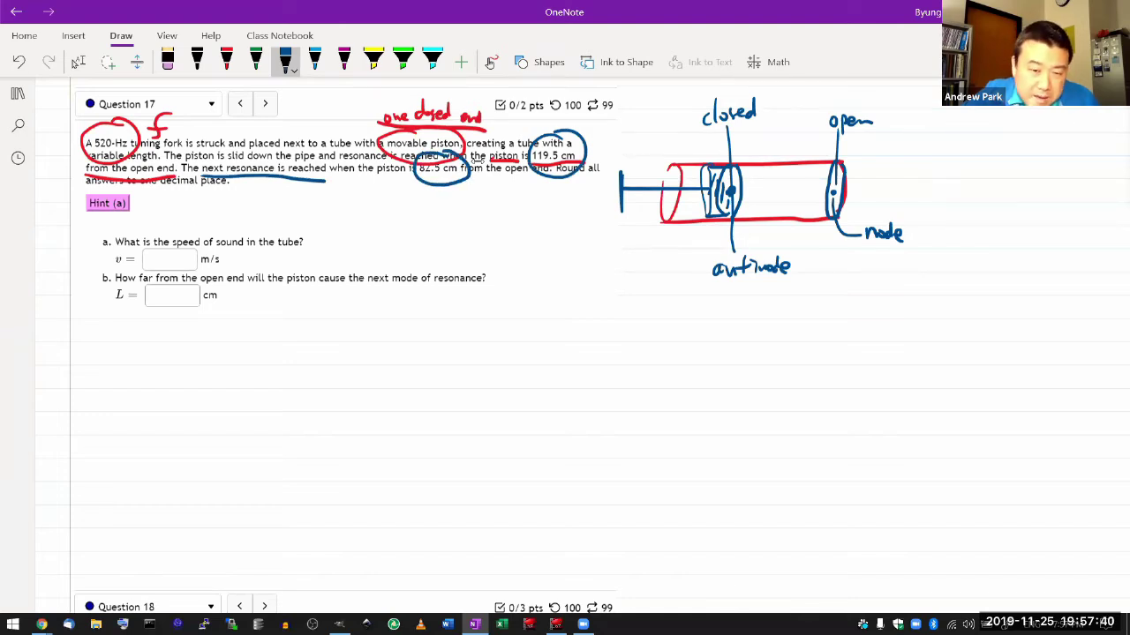
drag(460, 215, 469, 231)
mouse_move(480, 216)
mouse_down()
mouse_move(478, 232)
mouse_move(519, 228)
mouse_up()
click(483, 228)
mouse_move(522, 228)
mouse_down()
mouse_move(534, 228)
mouse_move(468, 249)
mouse_move(474, 239)
mouse_move(492, 255)
mouse_move(504, 241)
mouse_move(518, 256)
mouse_up()
click(493, 254)
drag(524, 256, 536, 255)
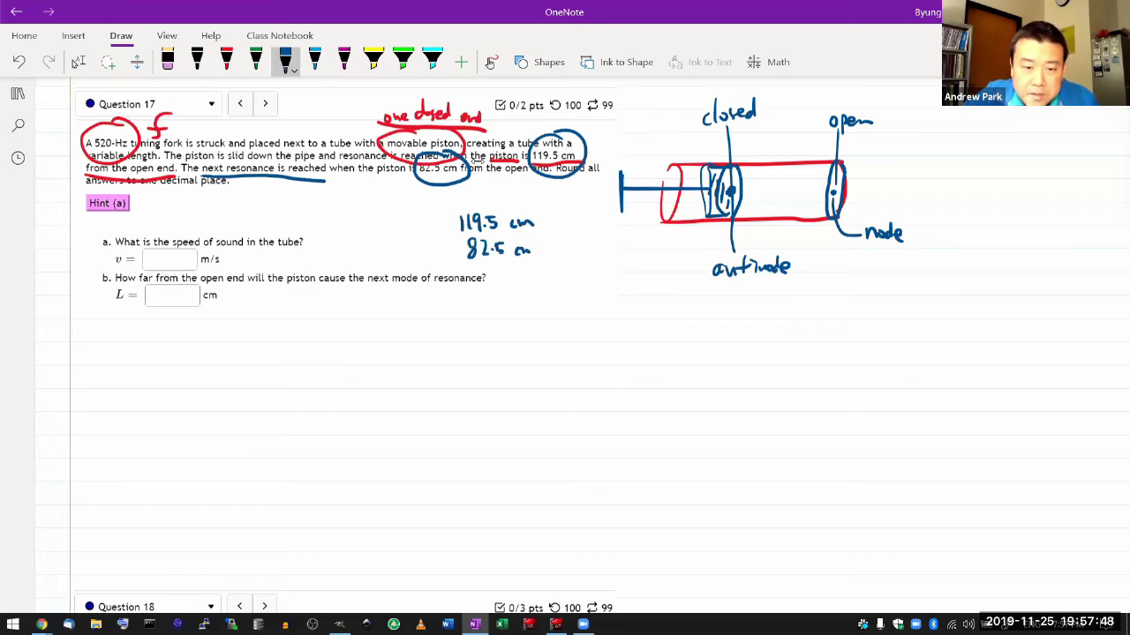
click(543, 254)
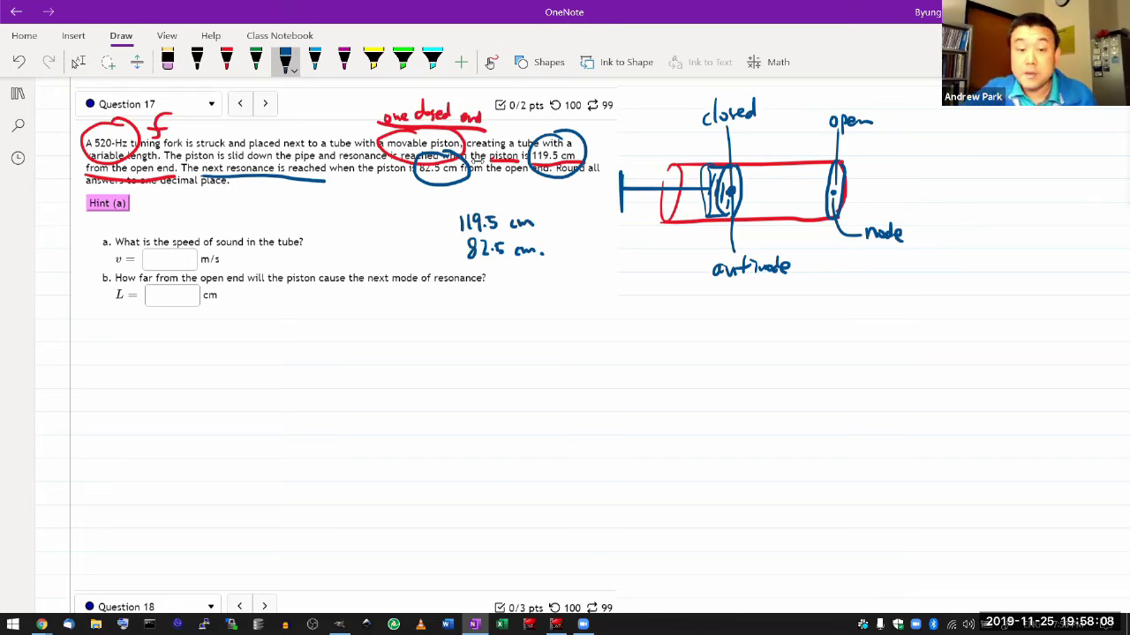
- Loop an arrow around the handwritten 82.5 cm, erase its lower part, and select magenta ink
mouse_move(487, 233)
mouse_down()
mouse_move(476, 237)
mouse_move(549, 242)
mouse_move(479, 229)
mouse_move(429, 247)
mouse_move(450, 220)
mouse_up()
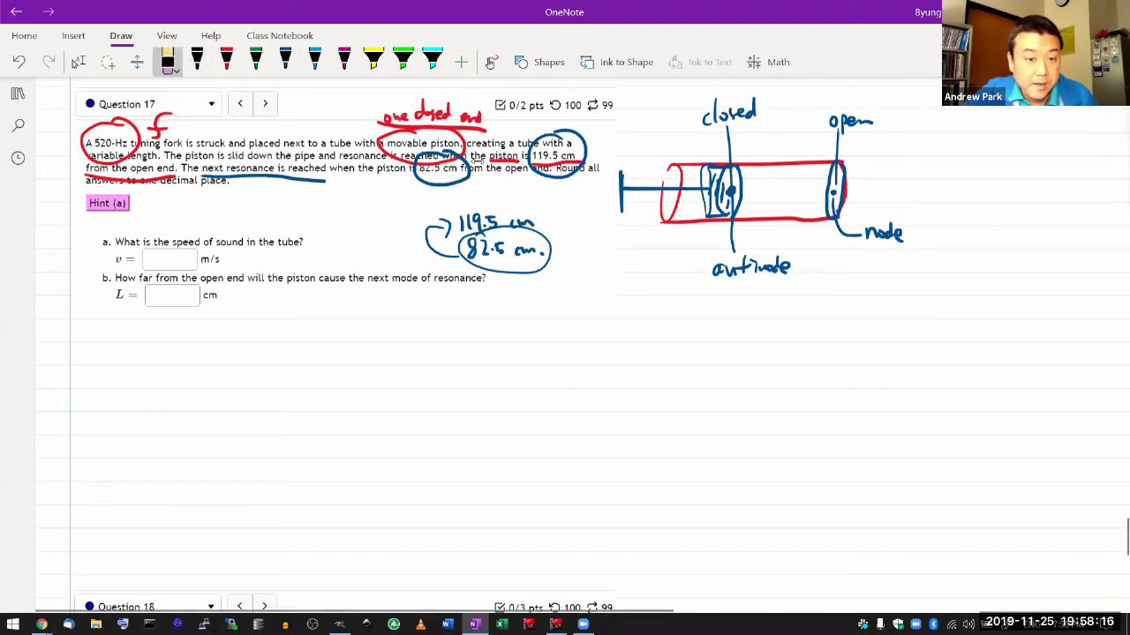
click(168, 61)
mouse_move(429, 249)
mouse_down()
mouse_move(446, 243)
mouse_move(443, 221)
mouse_move(494, 273)
mouse_up()
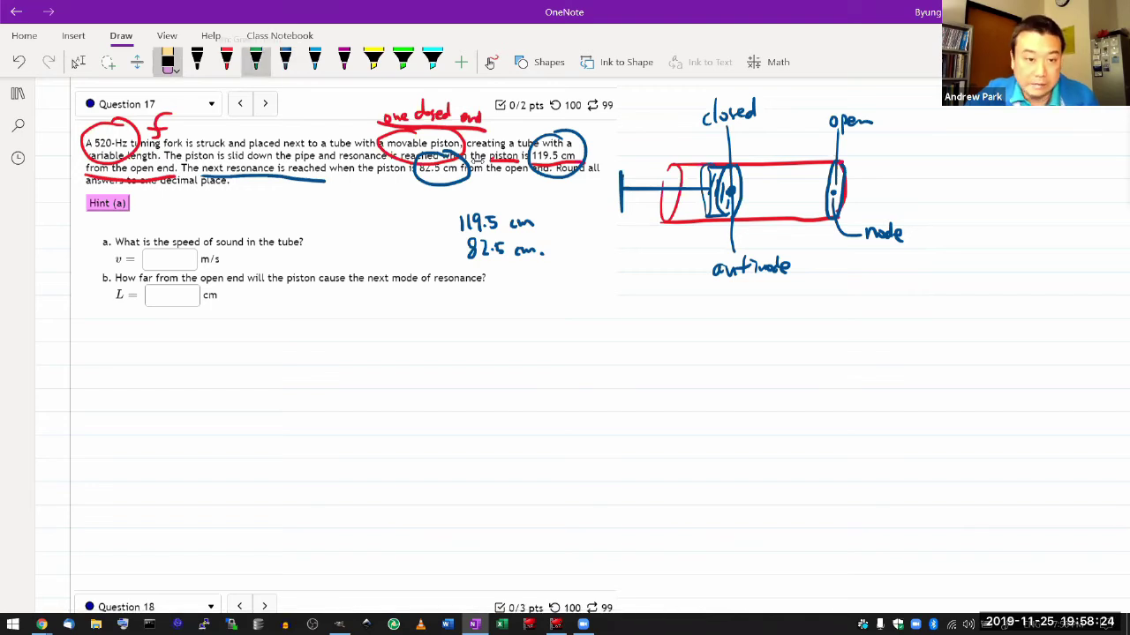
click(343, 60)
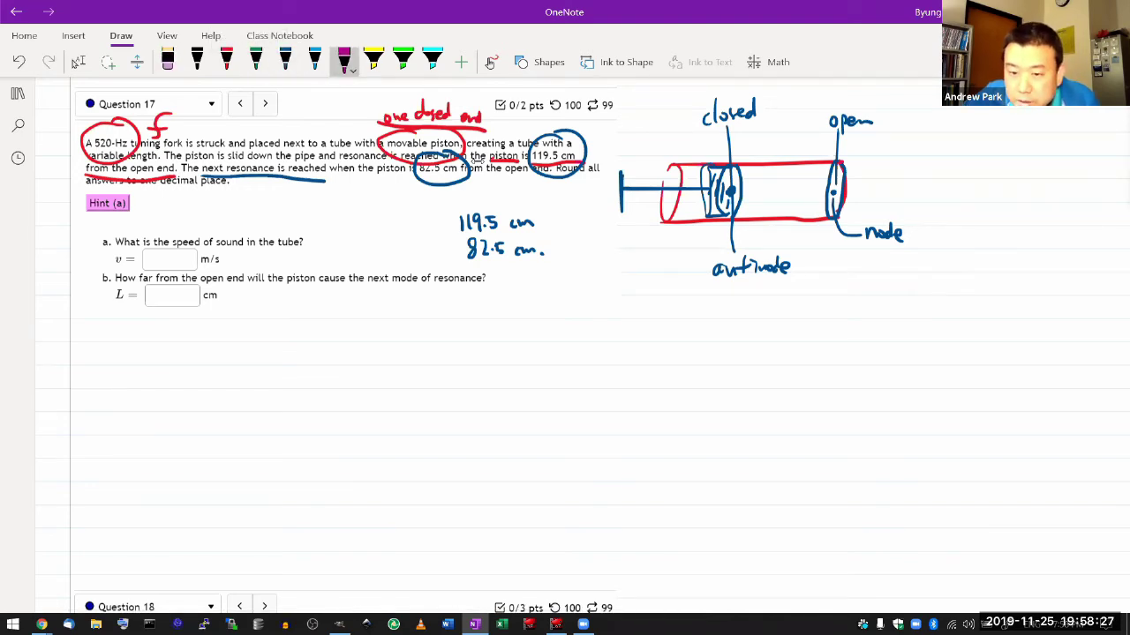
- Draw the magenta standing-wave curve and a dotted companion wave inside the tube
click(832, 191)
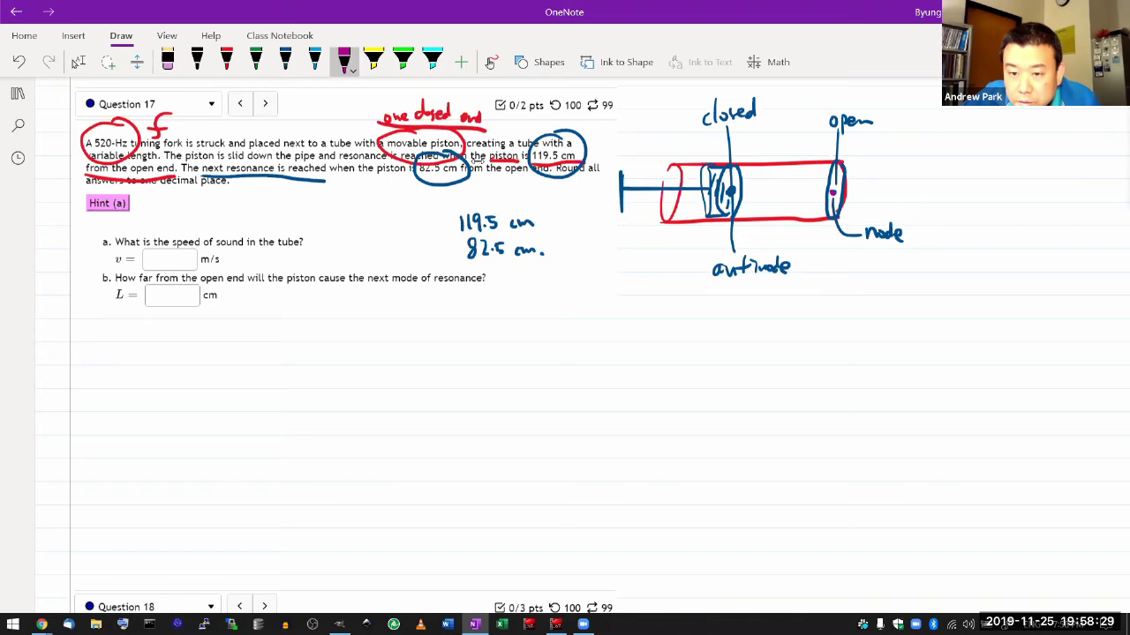
mouse_move(829, 189)
mouse_down()
mouse_move(795, 175)
mouse_move(775, 210)
mouse_move(733, 175)
mouse_up()
drag(826, 199, 812, 210)
drag(755, 189, 736, 210)
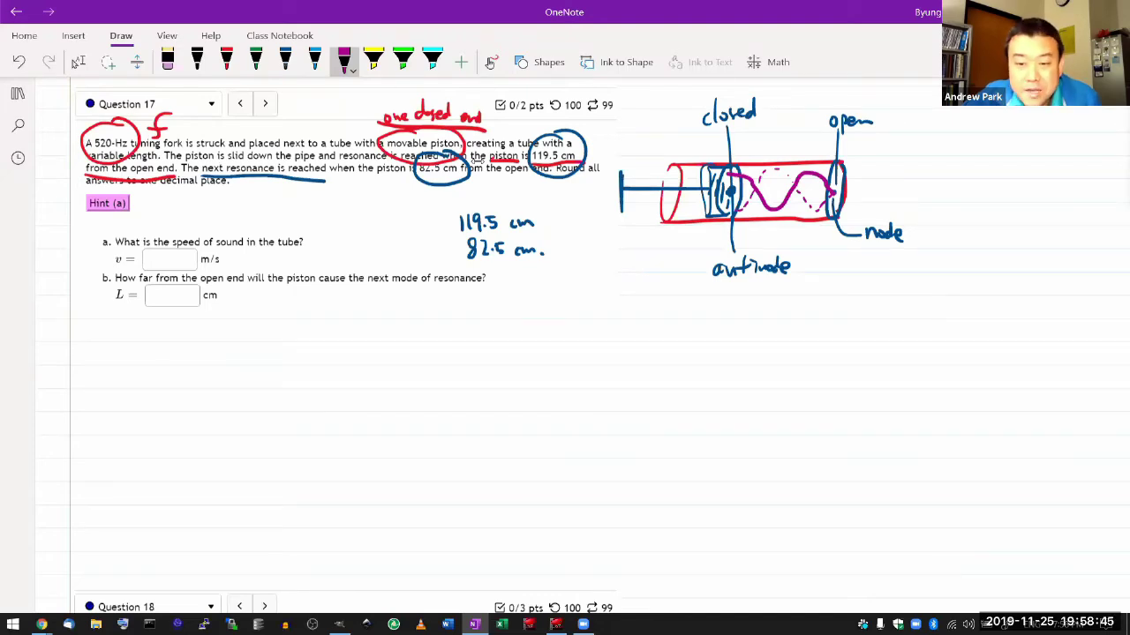
- Mark the standing-wave positions with vertical lines and label them 'sw'
drag(809, 137, 812, 247)
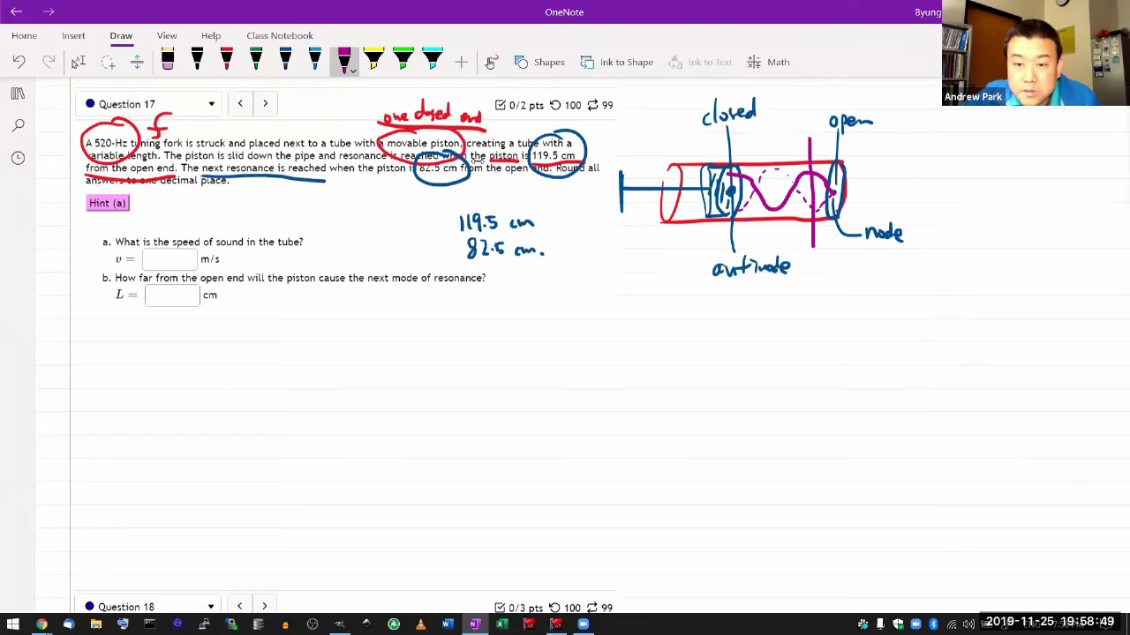
mouse_move(793, 117)
mouse_down()
mouse_move(788, 129)
mouse_move(807, 118)
mouse_up()
click(809, 131)
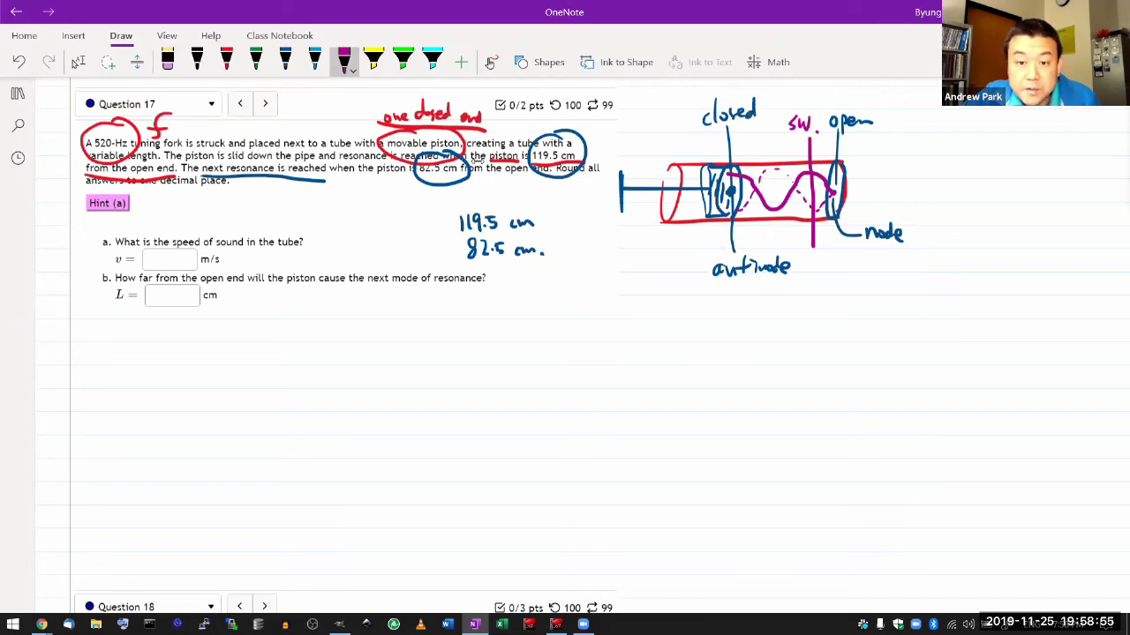
drag(728, 168, 728, 243)
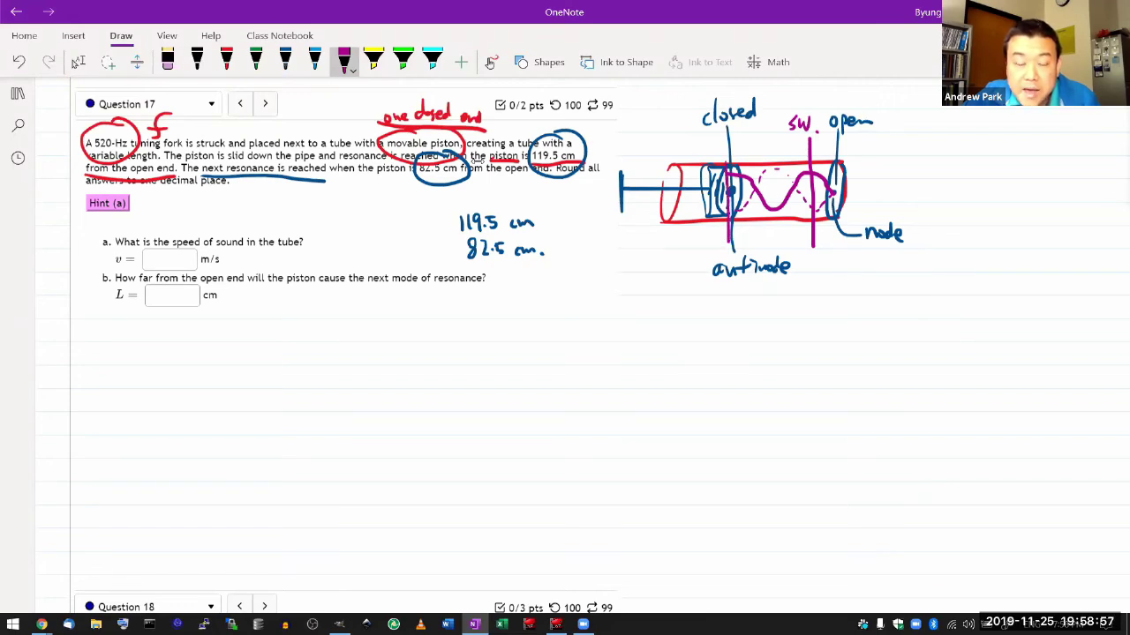
mouse_move(771, 129)
mouse_down()
mouse_move(769, 245)
mouse_move(793, 240)
mouse_up()
click(779, 240)
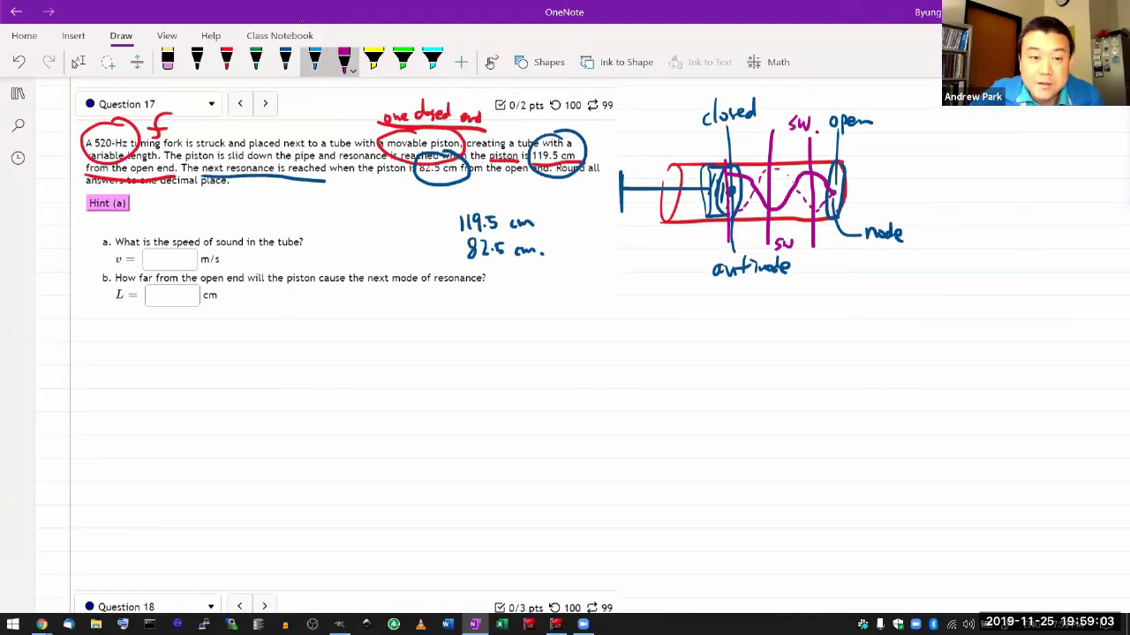
- In sky blue, draw a span arrow over half a wave and label it λ/2
click(315, 60)
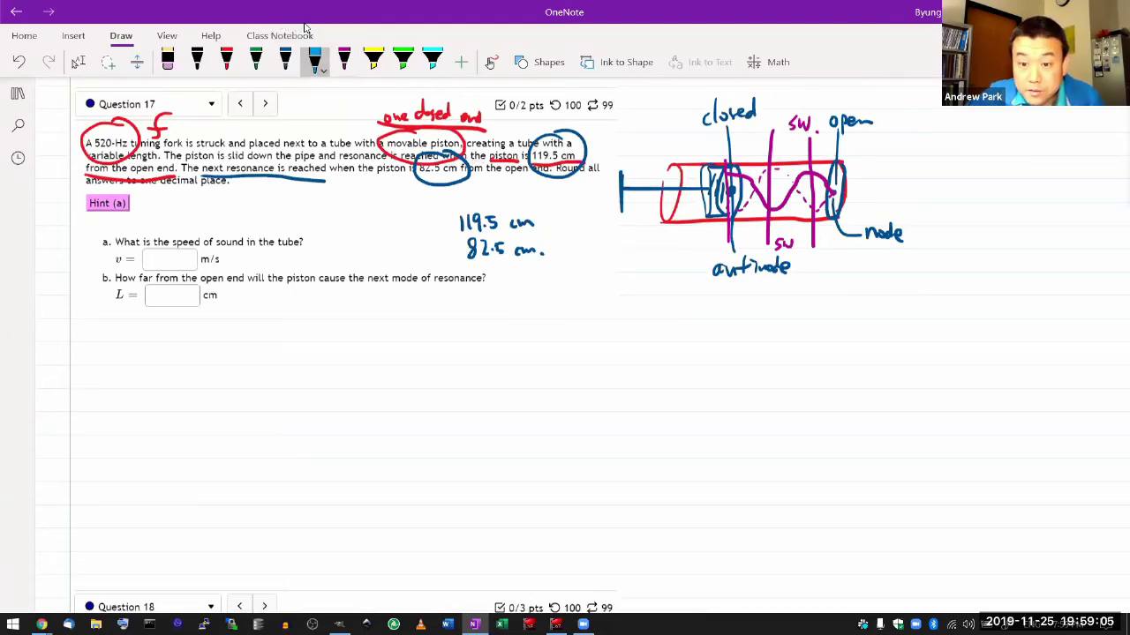
mouse_move(780, 144)
mouse_down()
mouse_move(780, 158)
mouse_move(805, 151)
mouse_up()
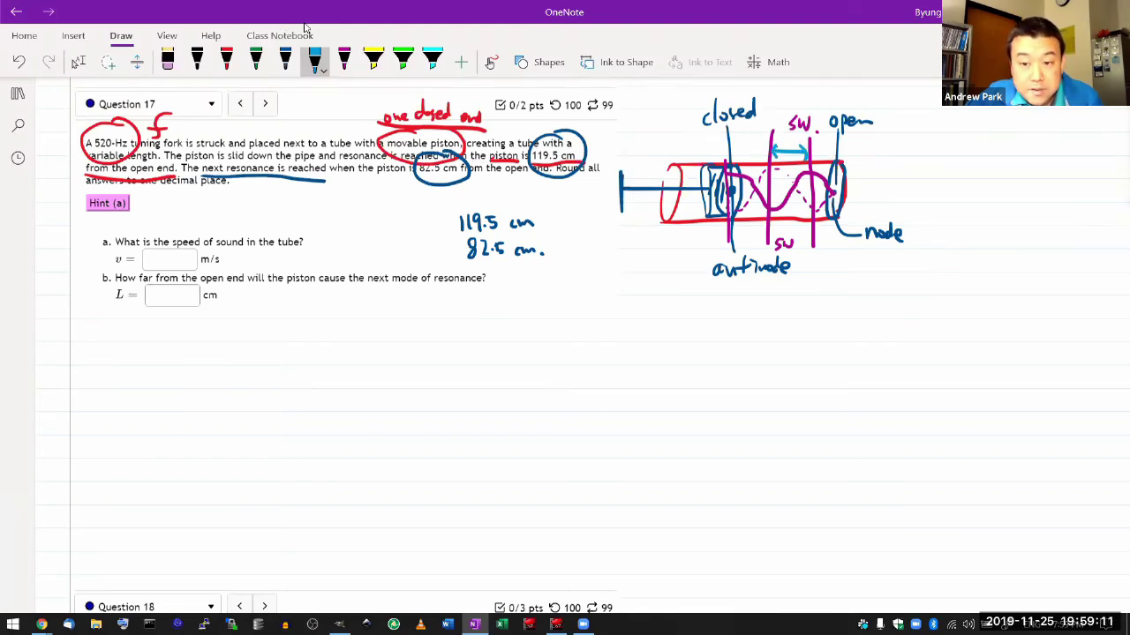
drag(810, 169, 771, 207)
mouse_move(798, 168)
mouse_down()
mouse_move(869, 155)
mouse_move(896, 165)
mouse_move(896, 185)
mouse_up()
click(880, 142)
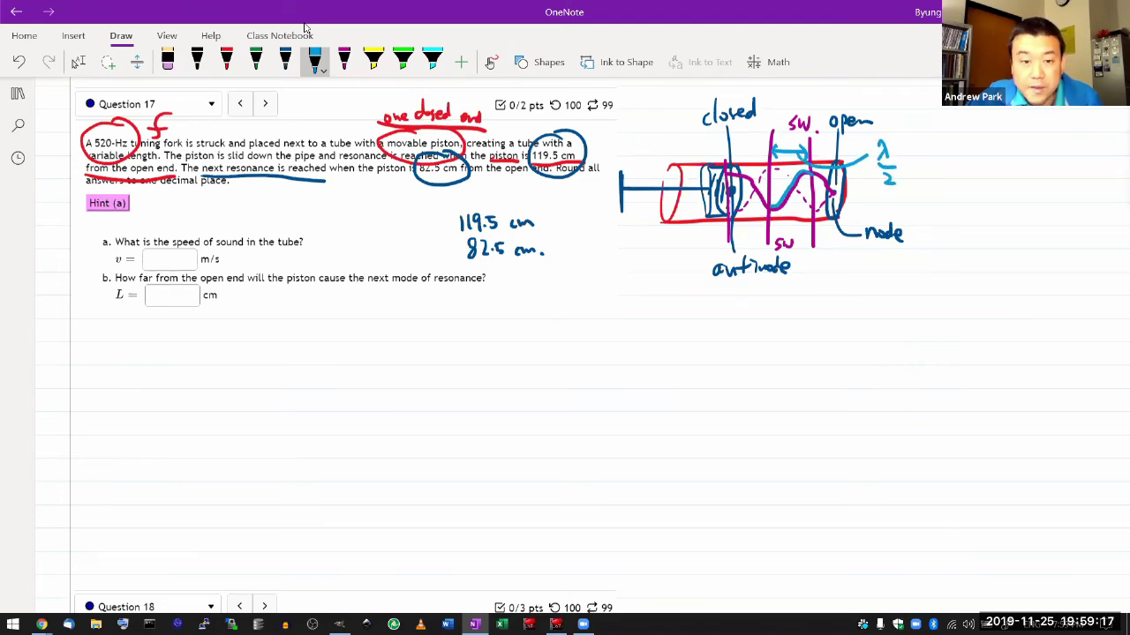
- Circle 119.5 cm and 82.5 cm, write 37 cm = λ/2, and conclude λ = 74 cm
drag(496, 251, 505, 307)
mouse_move(479, 195)
mouse_down()
mouse_move(440, 263)
mouse_move(483, 189)
mouse_up()
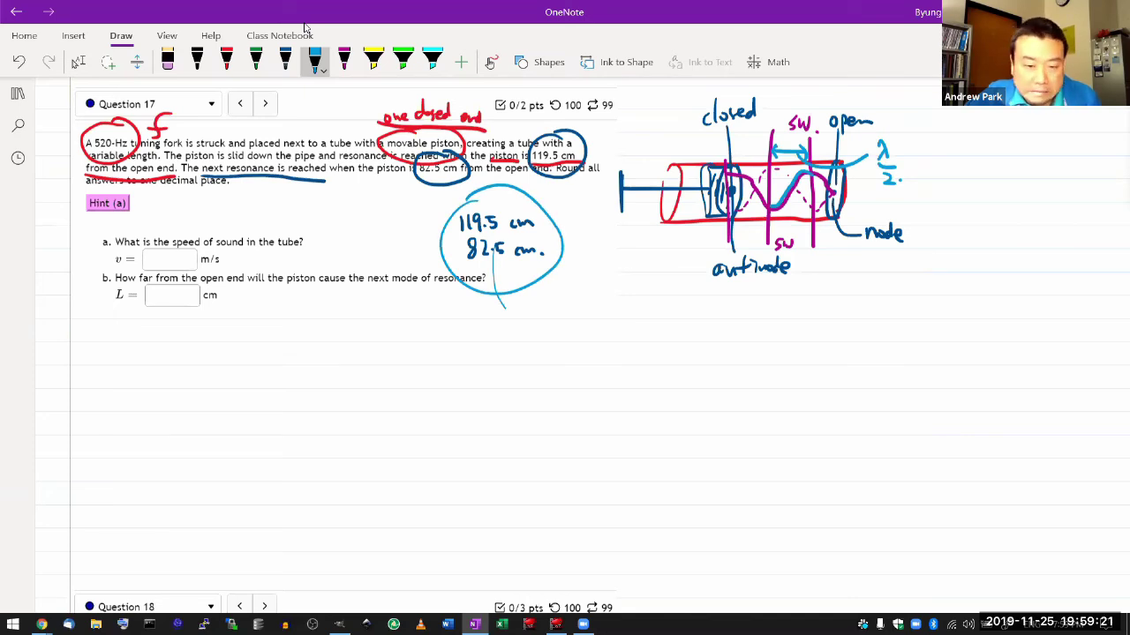
mouse_move(473, 320)
mouse_down()
mouse_move(475, 333)
mouse_move(491, 325)
mouse_move(550, 344)
mouse_move(561, 328)
mouse_move(589, 328)
mouse_move(572, 328)
mouse_move(594, 332)
mouse_move(595, 352)
mouse_up()
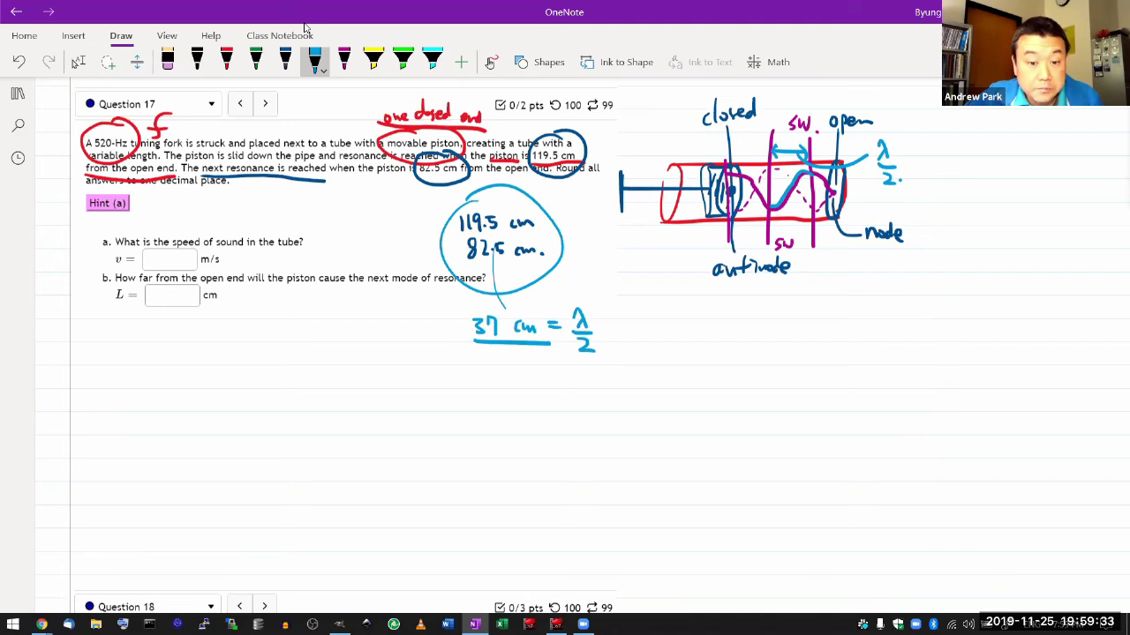
mouse_move(481, 351)
mouse_down()
mouse_move(470, 397)
mouse_move(490, 390)
mouse_up()
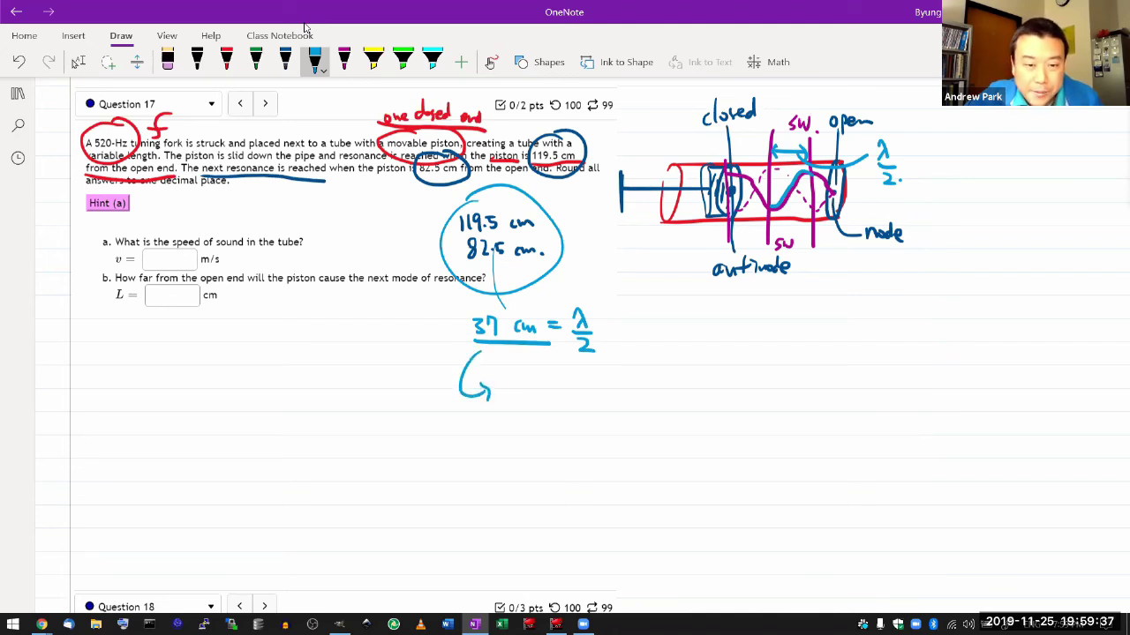
mouse_move(506, 385)
mouse_down()
mouse_move(523, 406)
mouse_move(507, 410)
mouse_up()
mouse_move(521, 393)
mouse_down()
mouse_move(550, 389)
mouse_move(543, 404)
mouse_up()
mouse_move(556, 386)
mouse_down()
mouse_move(551, 399)
mouse_move(569, 397)
mouse_up()
mouse_move(562, 386)
mouse_down()
mouse_move(561, 406)
mouse_move(600, 401)
mouse_up()
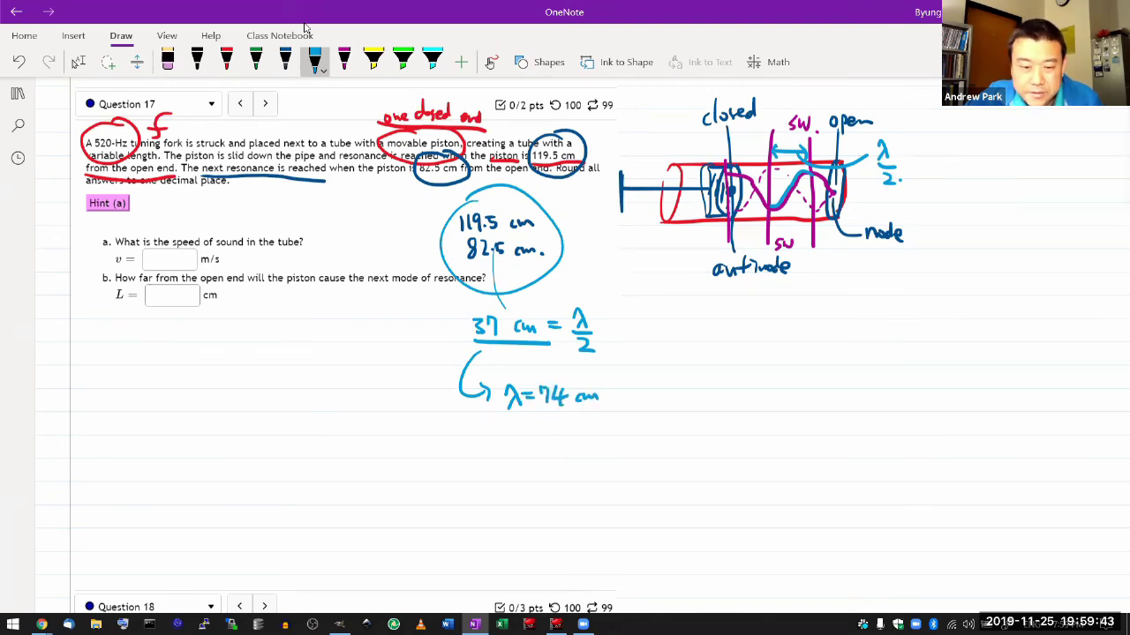
drag(505, 411, 605, 410)
- Underline 82.5 cm, write L = λ + λ/4 beside it, then circle λ = 74 cm and question a
drag(466, 264, 533, 262)
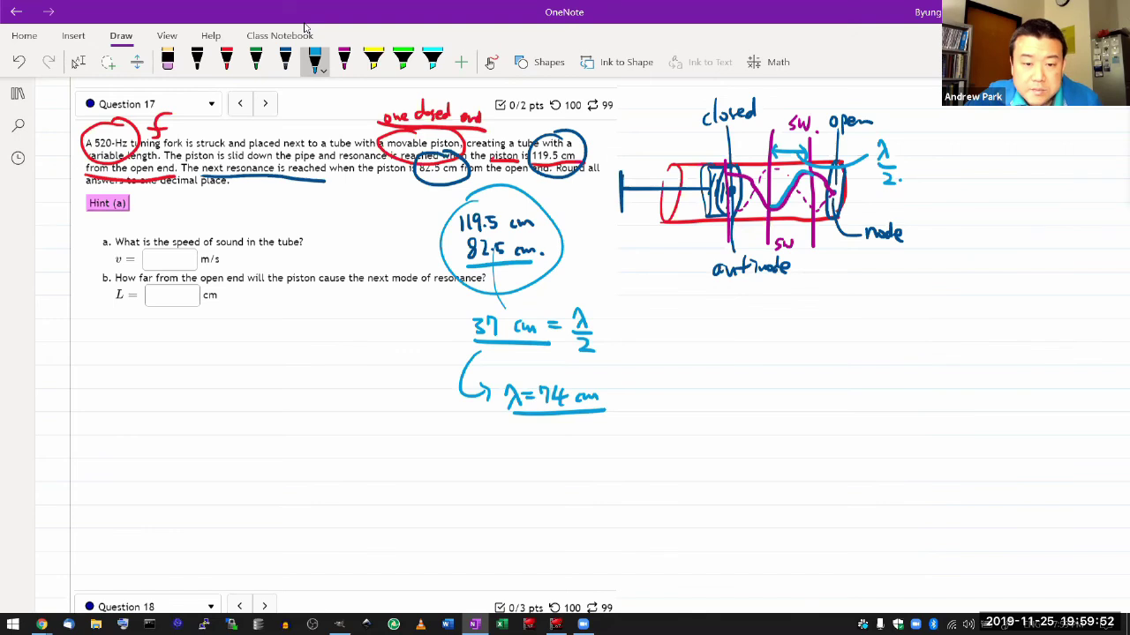
drag(552, 250, 600, 251)
drag(590, 255, 634, 255)
drag(623, 259, 653, 262)
drag(649, 255, 651, 286)
drag(649, 278, 647, 291)
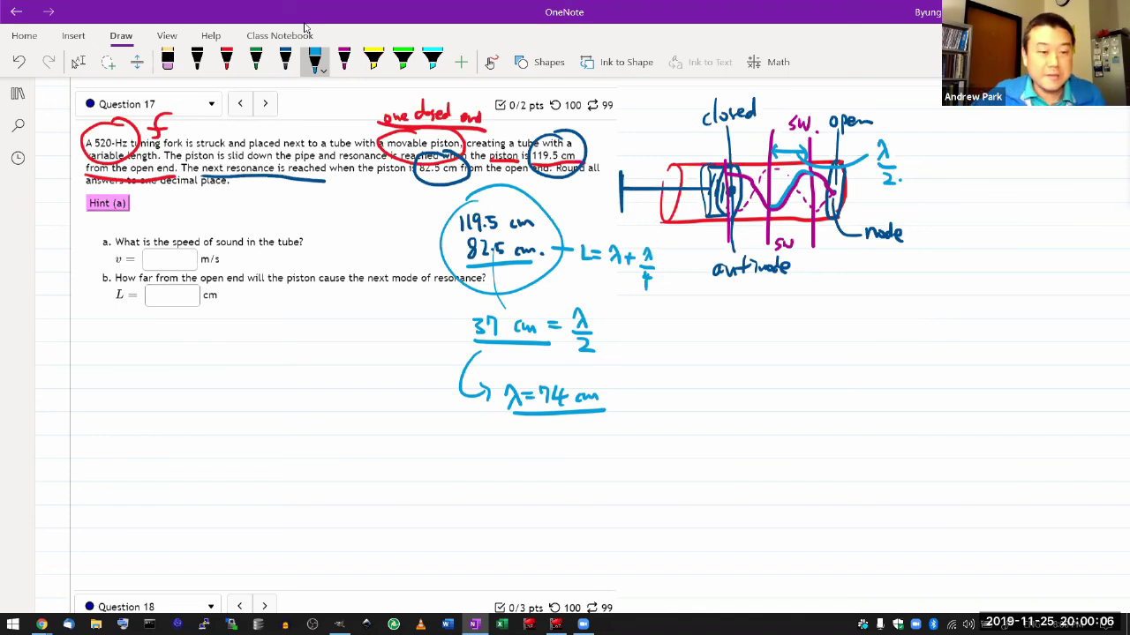
mouse_move(536, 370)
mouse_down()
mouse_move(494, 410)
mouse_move(538, 367)
mouse_move(516, 375)
mouse_up()
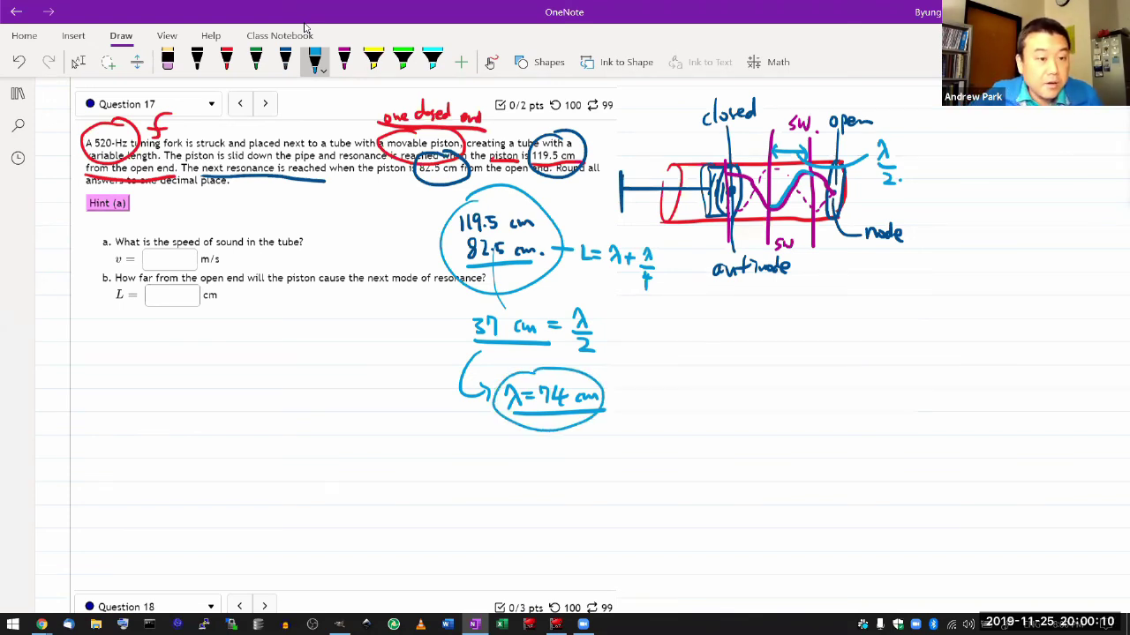
mouse_move(141, 219)
mouse_down()
mouse_move(221, 271)
mouse_move(133, 225)
mouse_up()
- In black ink, write V = fλ, underline question b, and add + λ/2 beside circled 119.5 cm
click(197, 60)
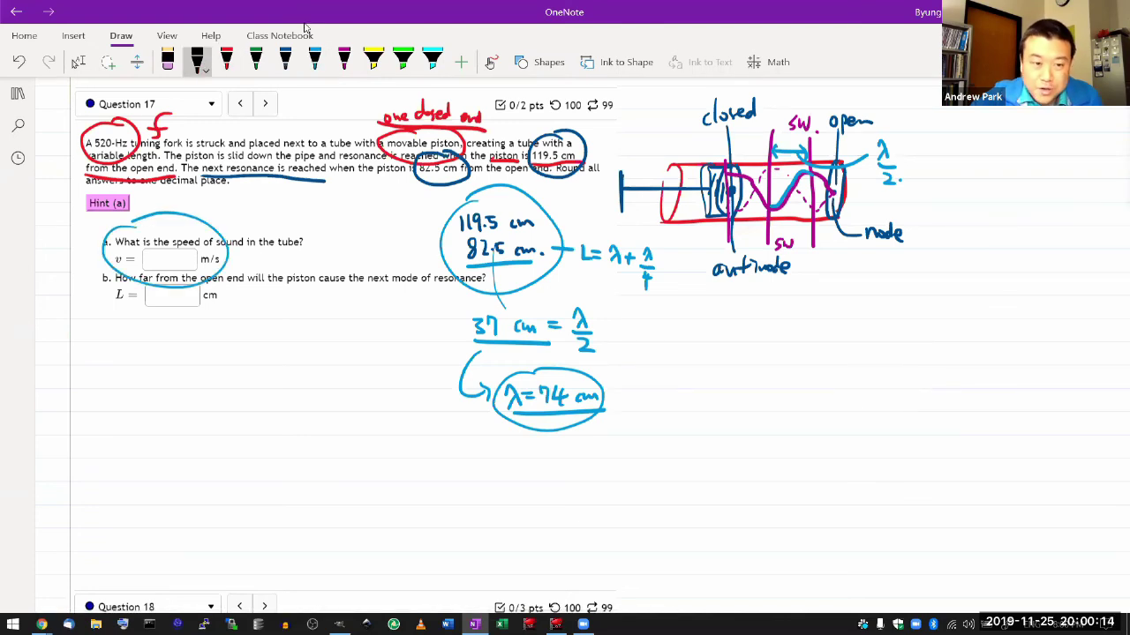
mouse_move(229, 199)
mouse_down()
mouse_move(261, 206)
mouse_move(270, 224)
mouse_move(284, 212)
mouse_move(324, 233)
mouse_up()
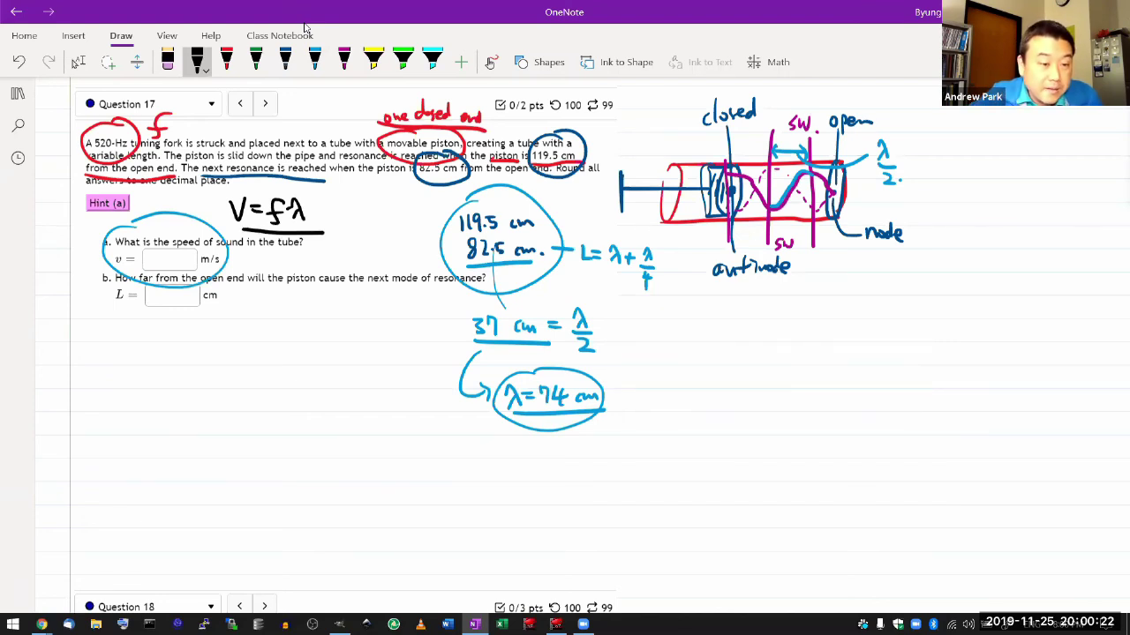
drag(113, 283, 468, 291)
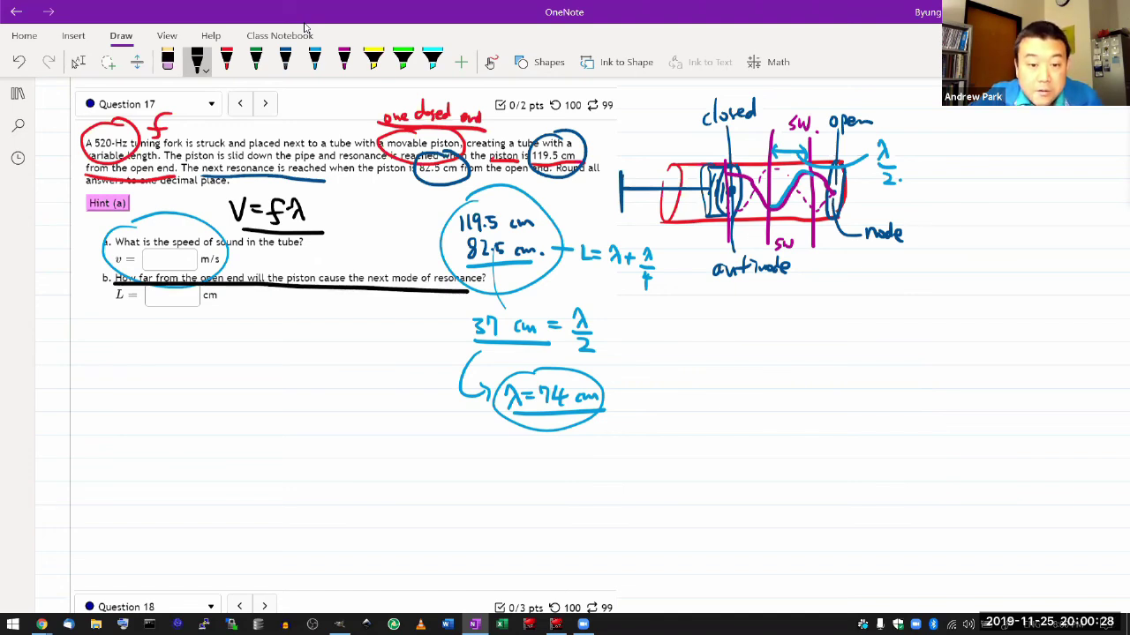
mouse_move(484, 192)
mouse_down()
mouse_move(446, 209)
mouse_move(540, 210)
mouse_move(494, 191)
mouse_move(558, 202)
mouse_up()
mouse_move(549, 191)
mouse_down()
mouse_move(549, 208)
mouse_move(578, 203)
mouse_move(564, 203)
mouse_up()
mouse_move(561, 206)
mouse_down()
mouse_move(580, 204)
mouse_move(582, 220)
mouse_up()
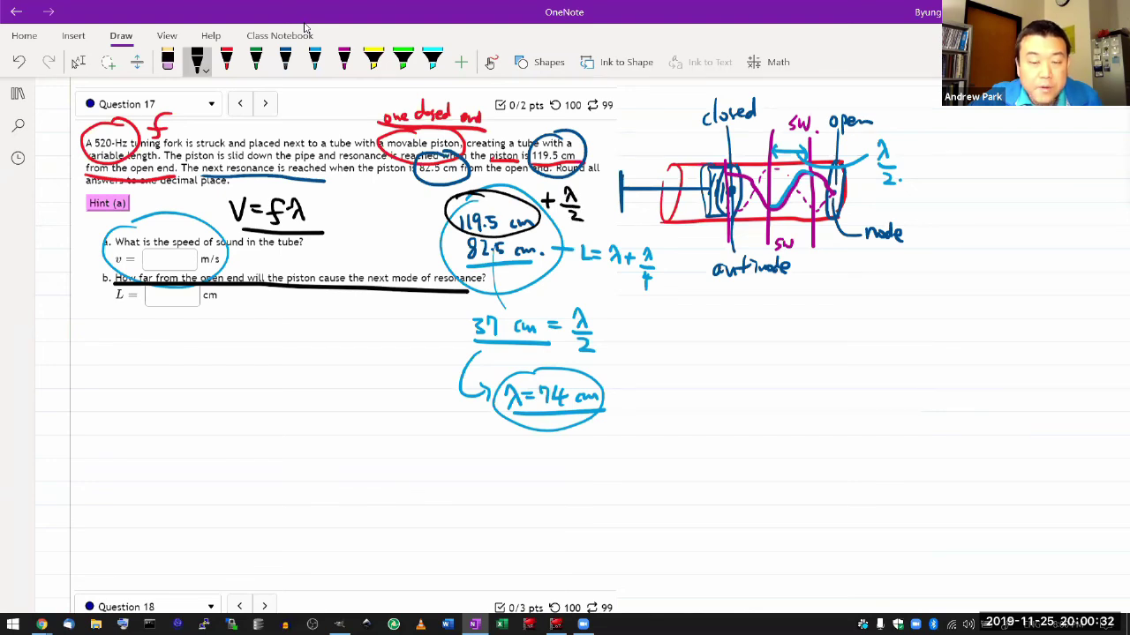